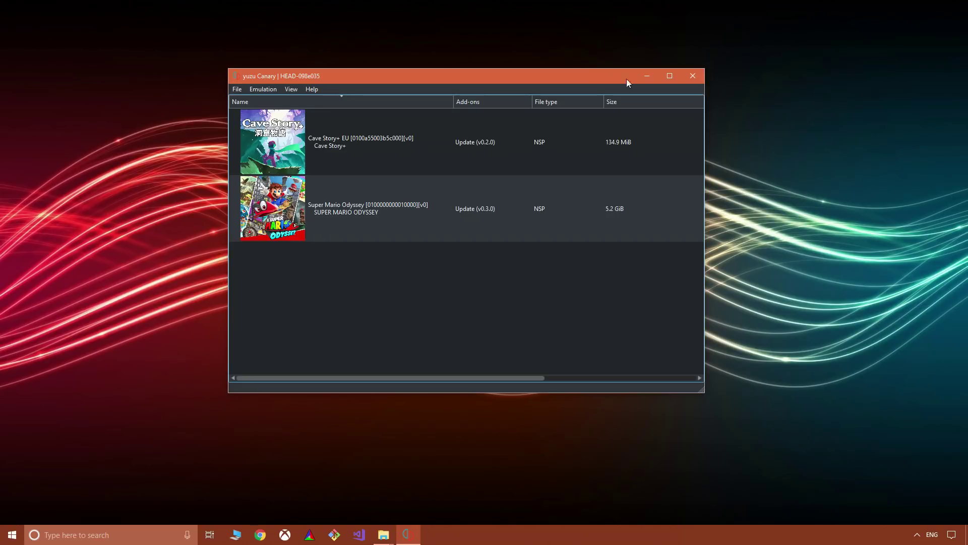
Check which file types can be installed to NAND, keep the Installable Switch File filter, and cancel the install
click(527, 169)
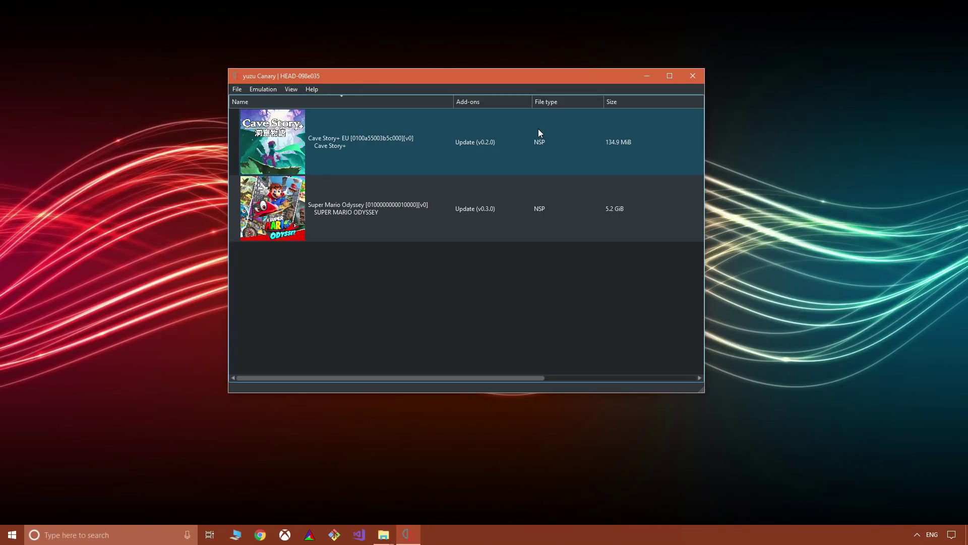
click(237, 89)
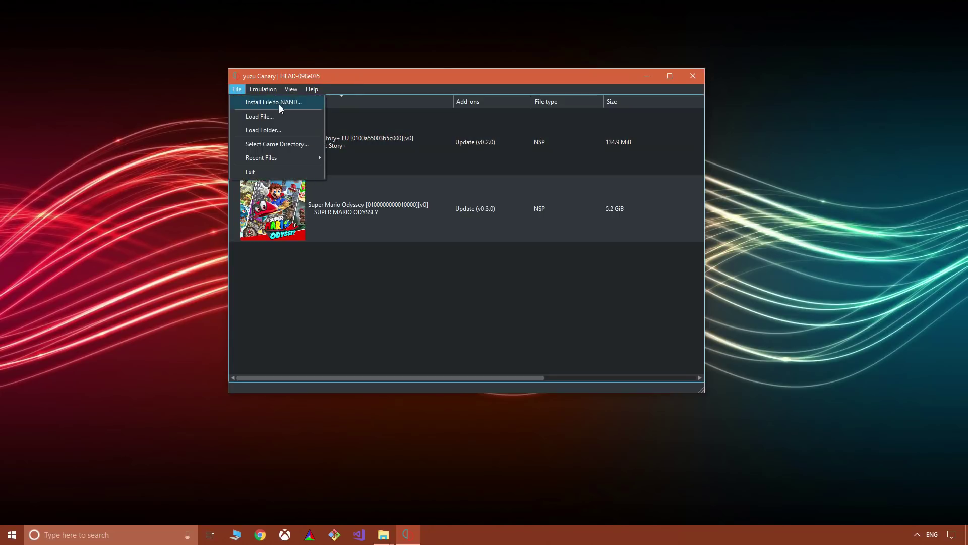
click(301, 100)
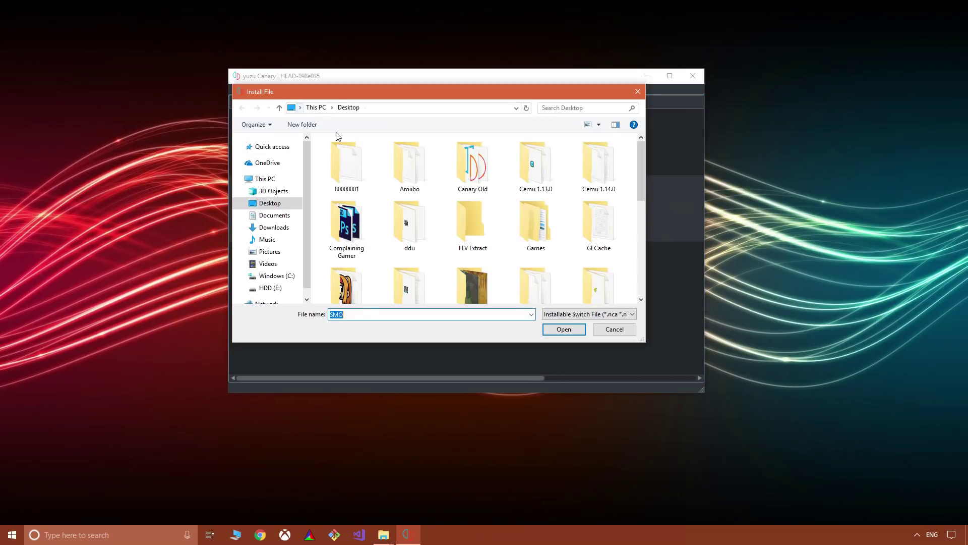
click(619, 313)
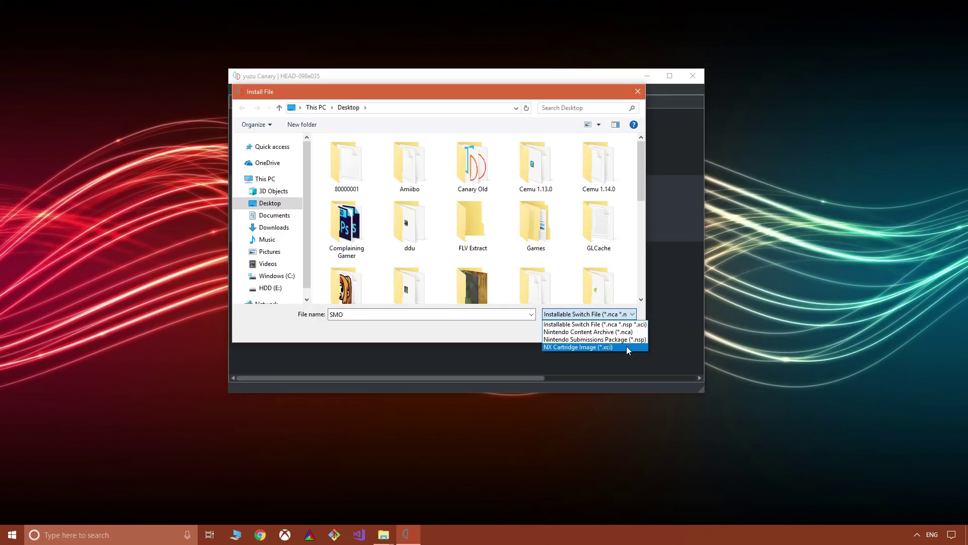
click(580, 323)
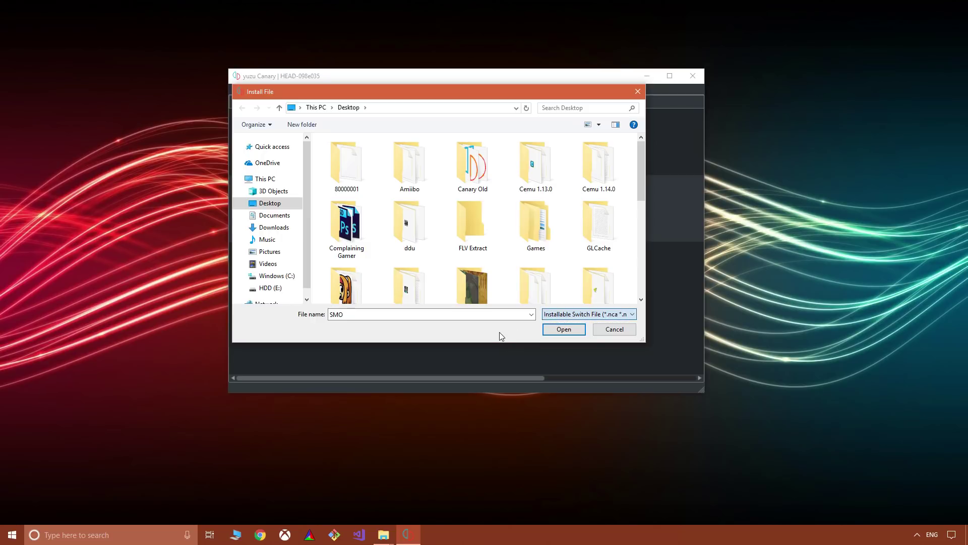
click(615, 329)
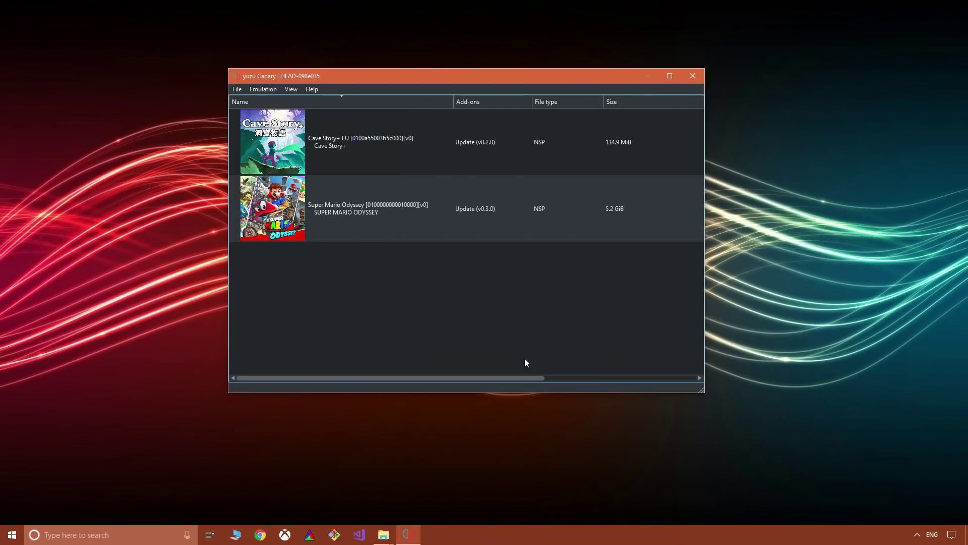
Show the key files in yuzu's keys folder in File Explorer, and minimize the folder window
right_click(387, 530)
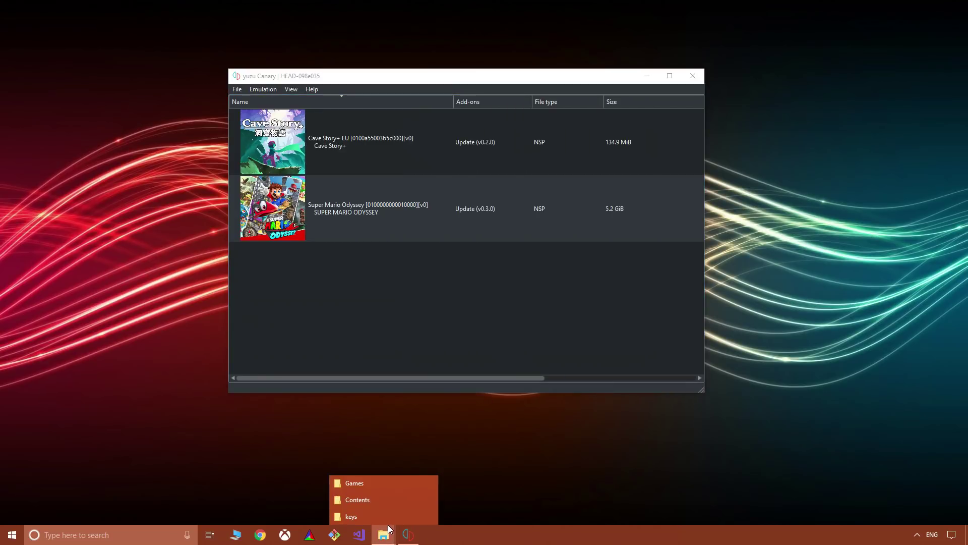
click(387, 516)
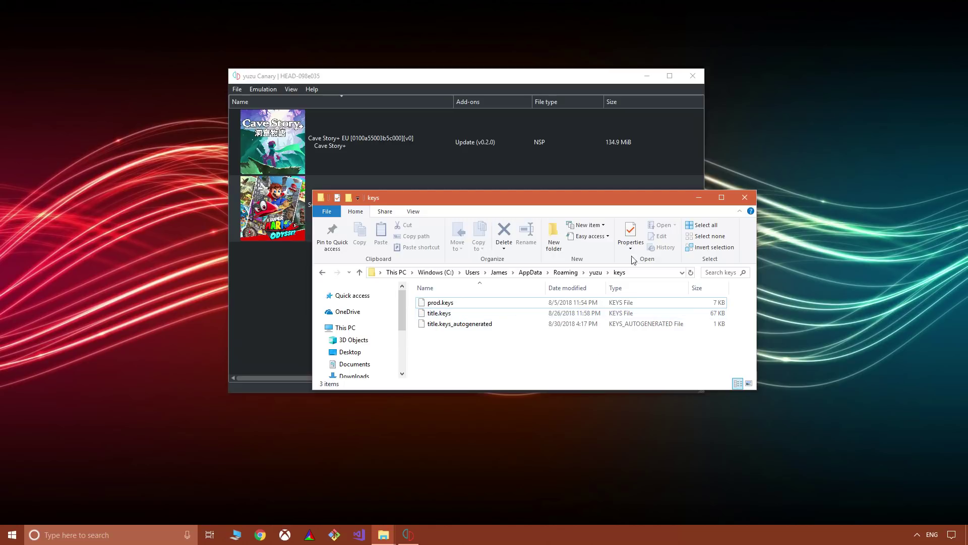
click(697, 197)
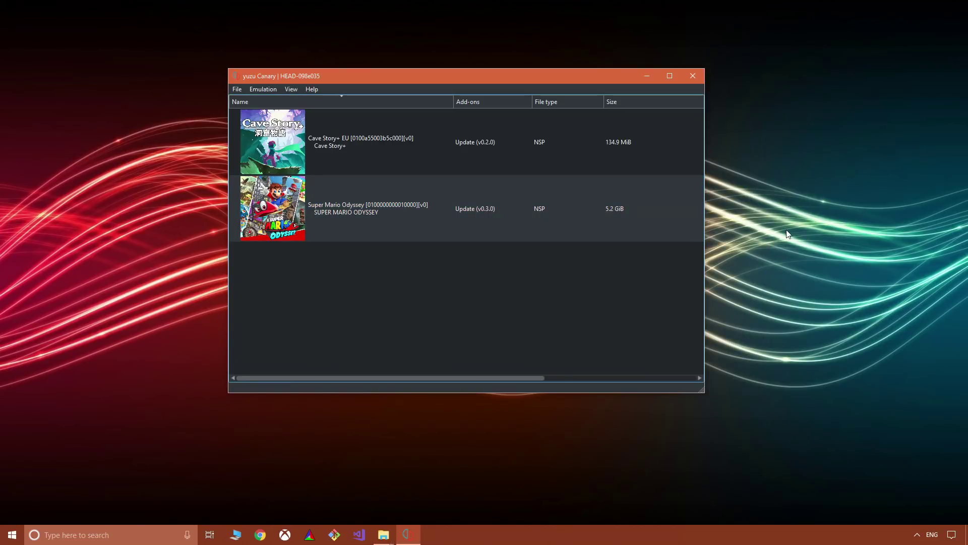
Disable docked mode in the general emulation configuration and apply the change
click(263, 89)
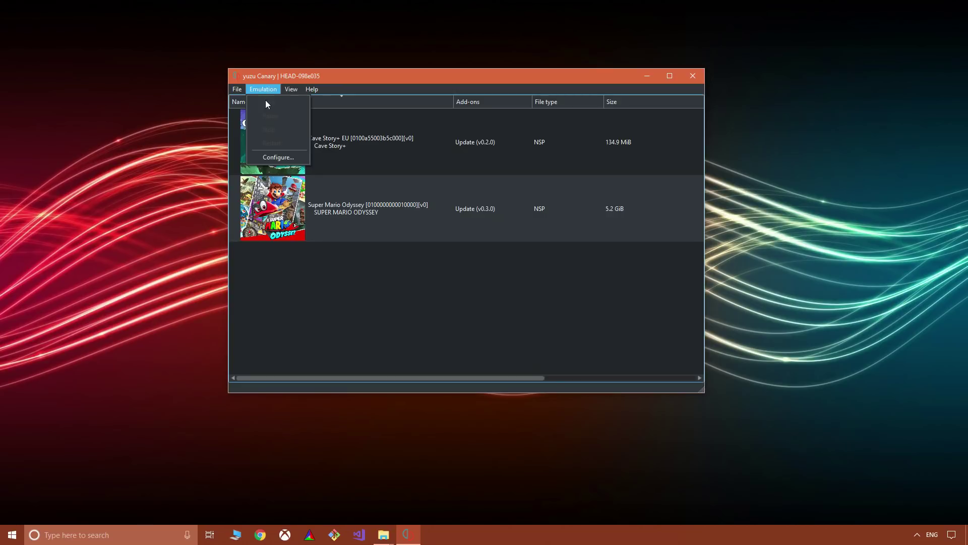
click(288, 156)
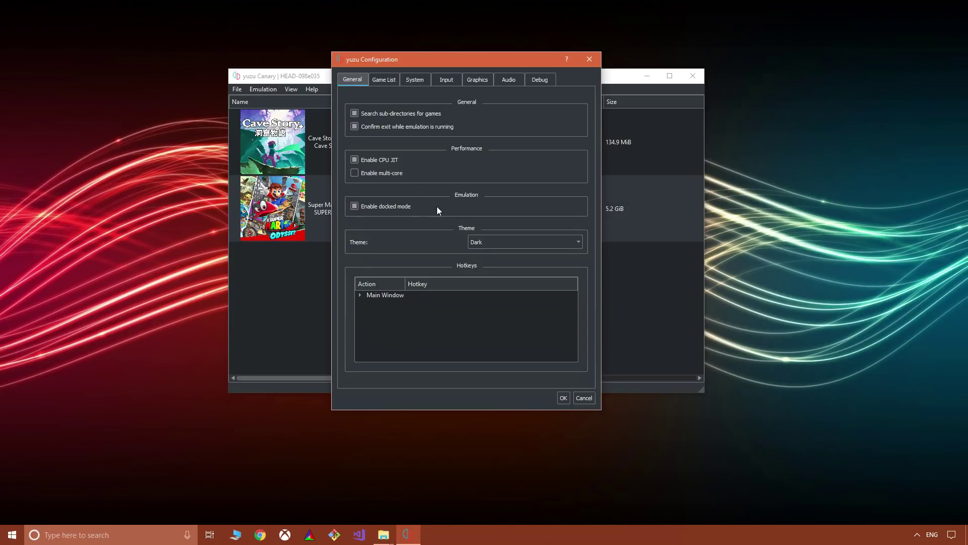
click(355, 206)
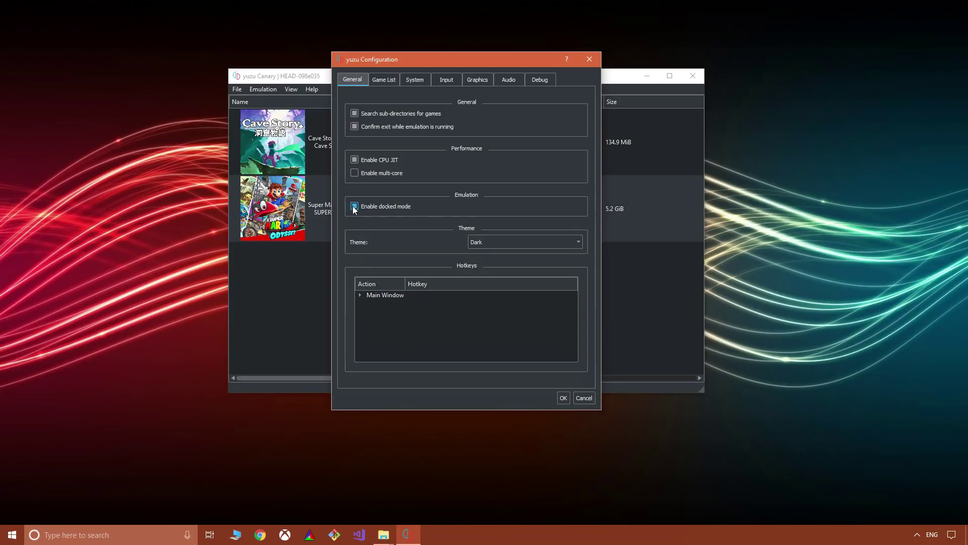
click(562, 398)
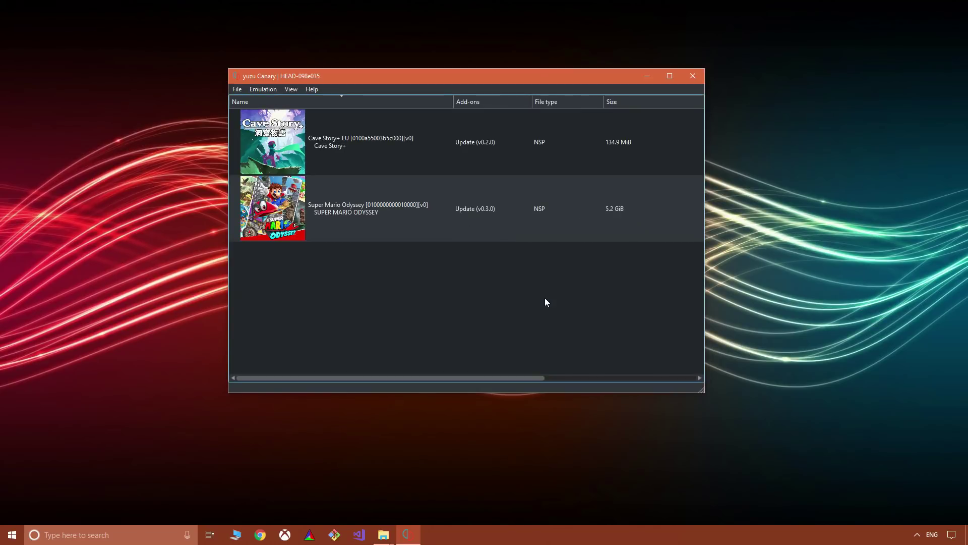
Enable docked mode again in the general emulation configuration and apply the change
click(262, 89)
click(271, 158)
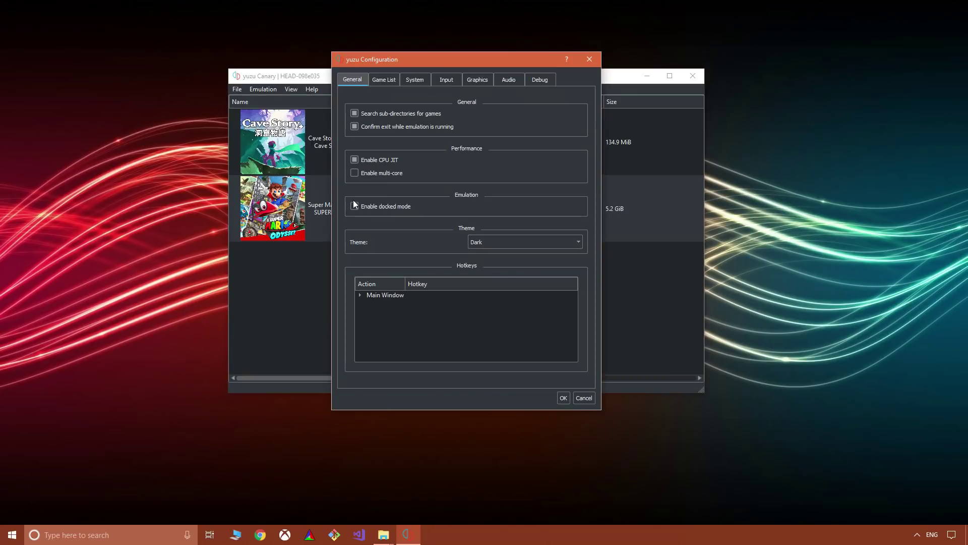
click(356, 207)
click(563, 398)
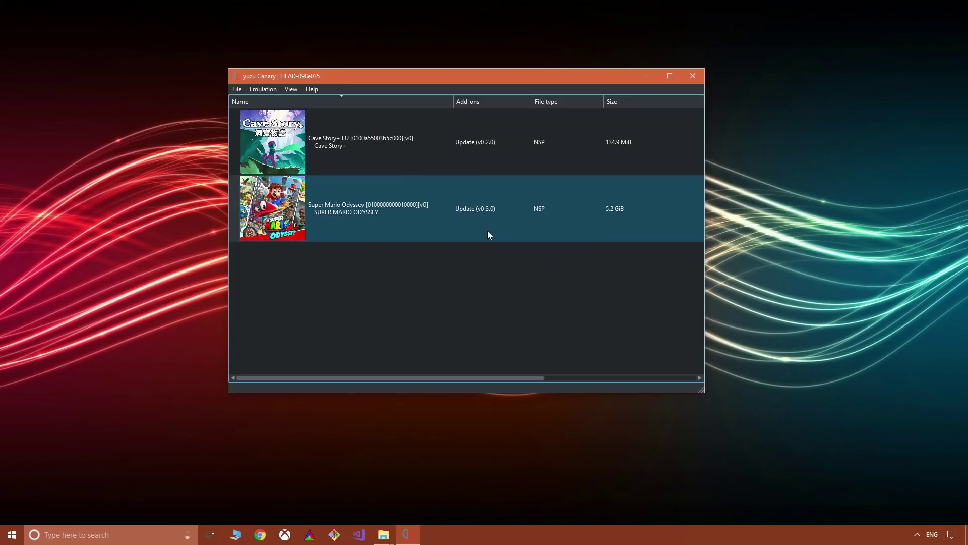
click(476, 140)
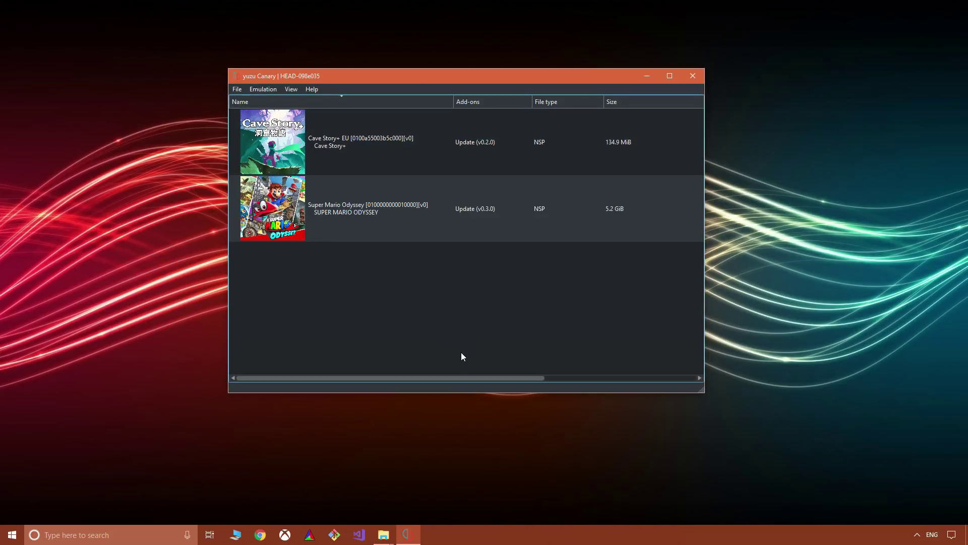
click(502, 223)
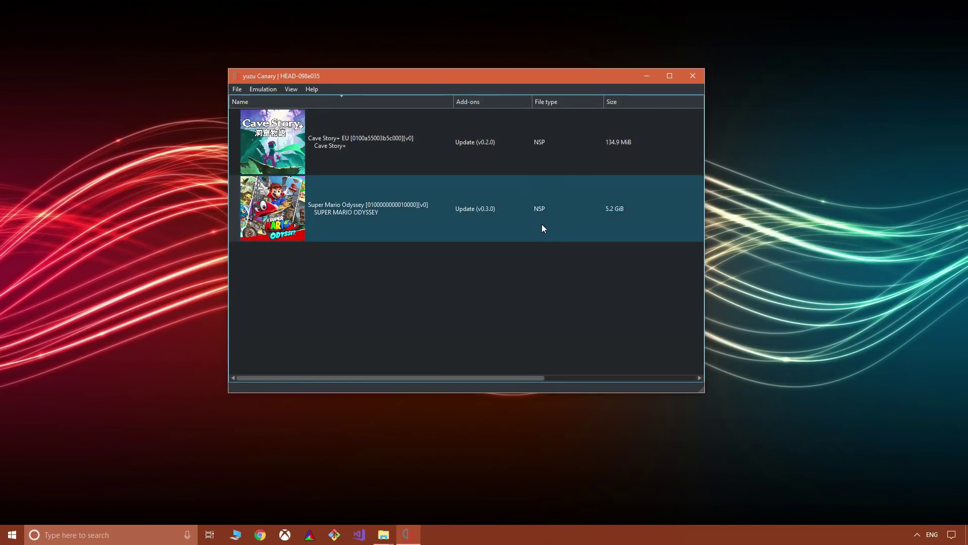
Delete the registered folder from yuzu's nand/user/Contents directory in File Explorer and minimize the folder window
click(385, 537)
click(383, 497)
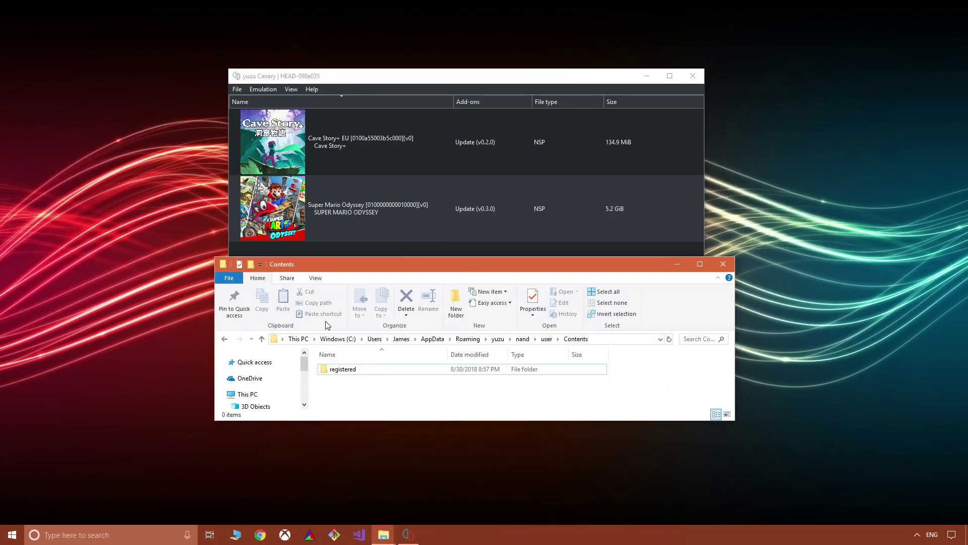
click(413, 369)
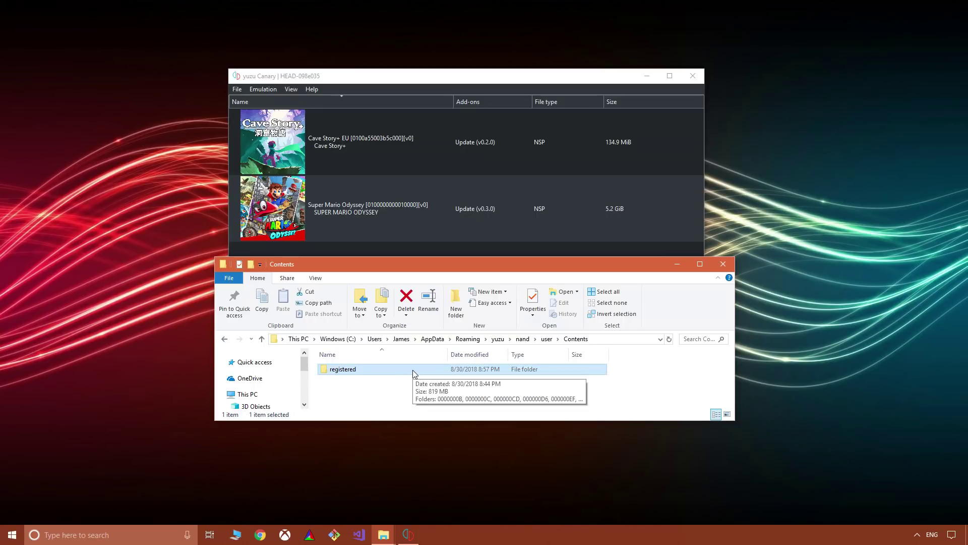
key(Delete)
click(677, 264)
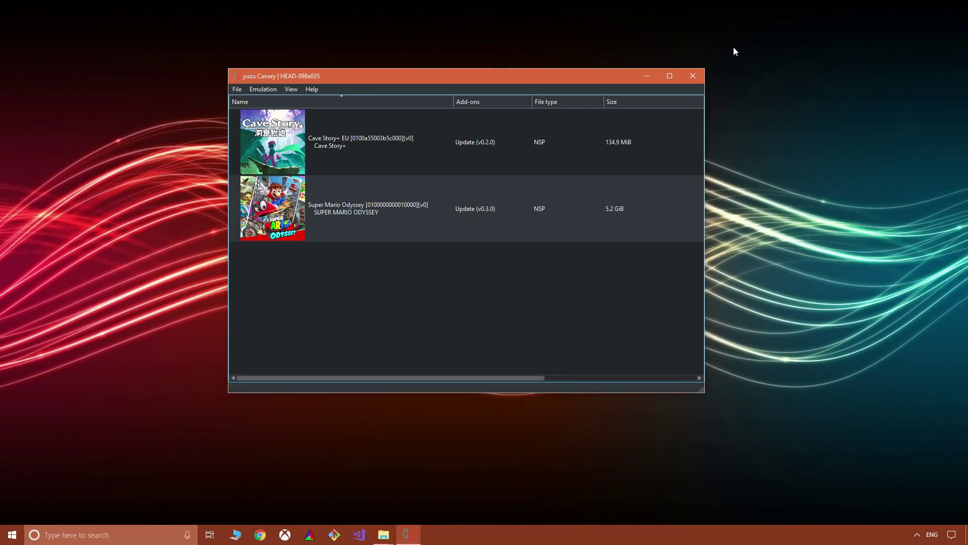
Close the emulator and relaunch yuzu.exe from the Yuzu desktop folder, moving its window toward the middle of the screen
click(692, 76)
double_click(440, 86)
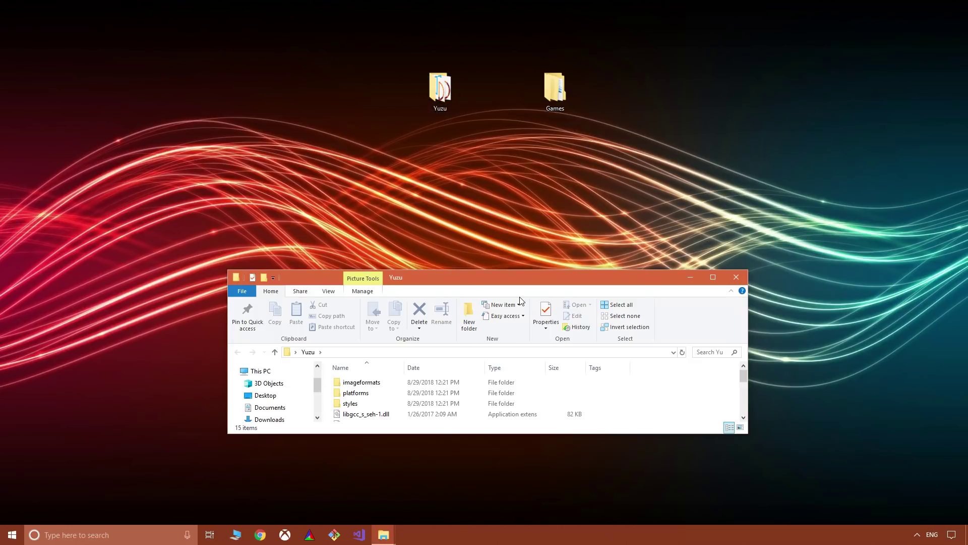
drag(436, 270, 432, 162)
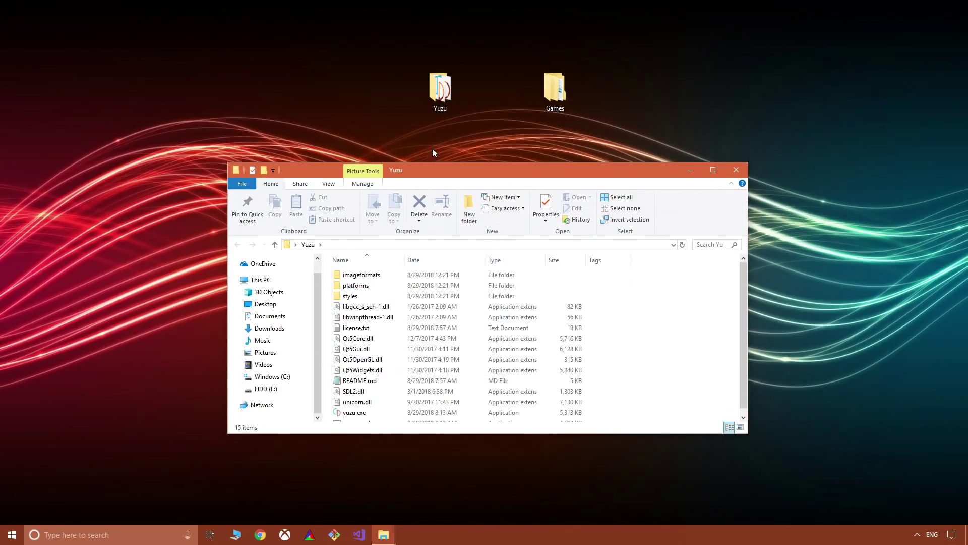
click(372, 412)
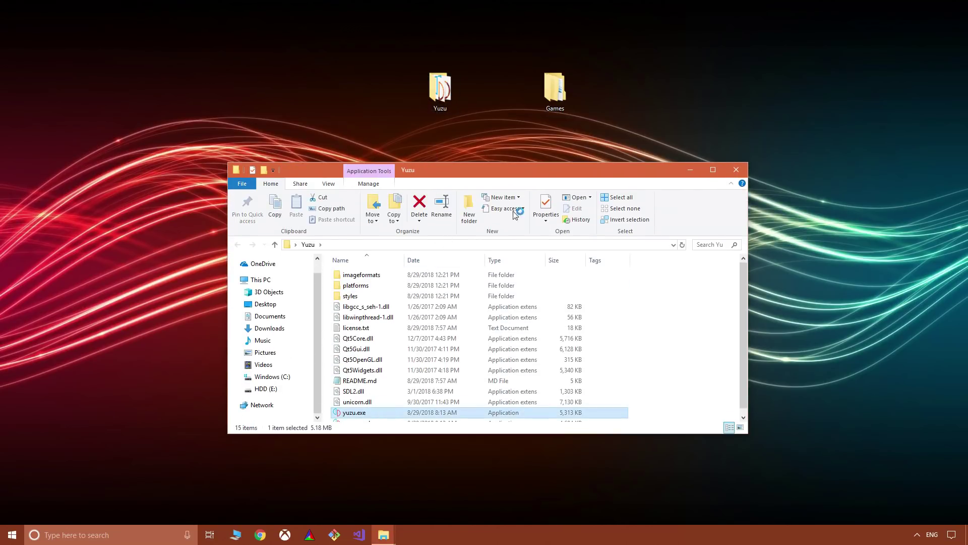
key(Return)
key(alt+Tab)
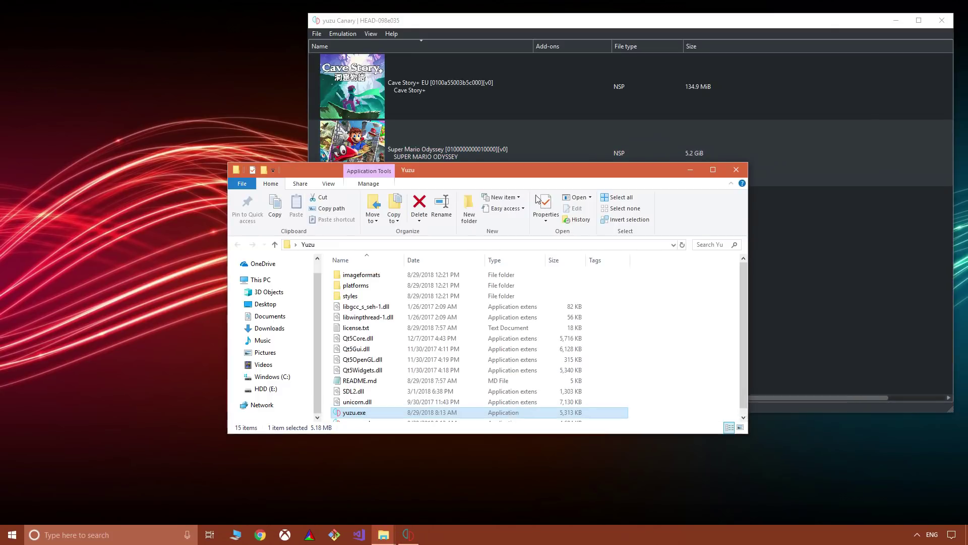
click(691, 170)
drag(699, 21, 575, 48)
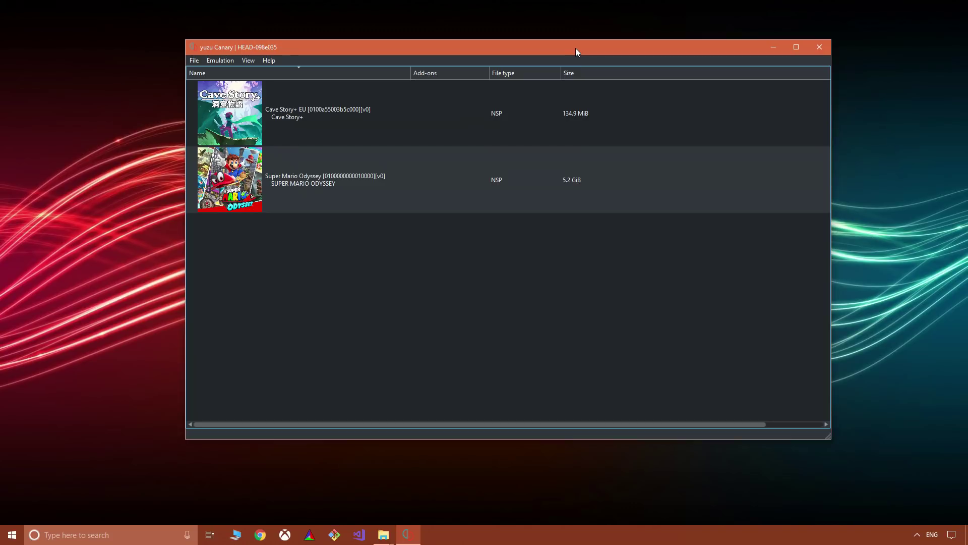
click(194, 60)
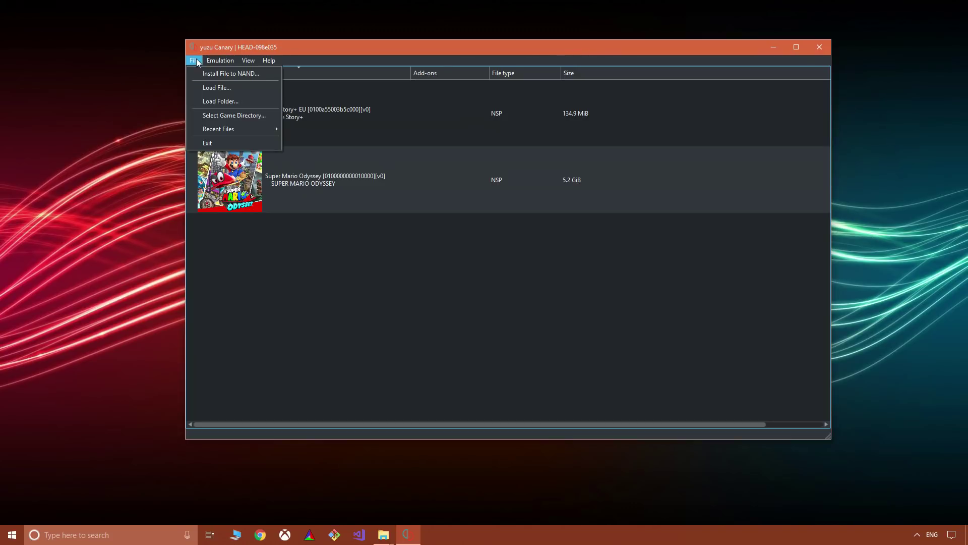
click(234, 73)
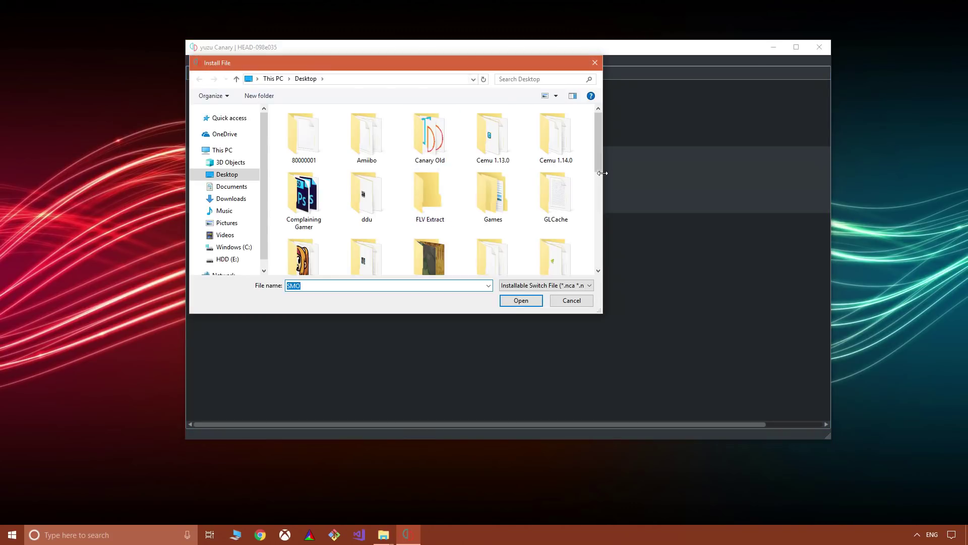
double_click(491, 196)
double_click(309, 140)
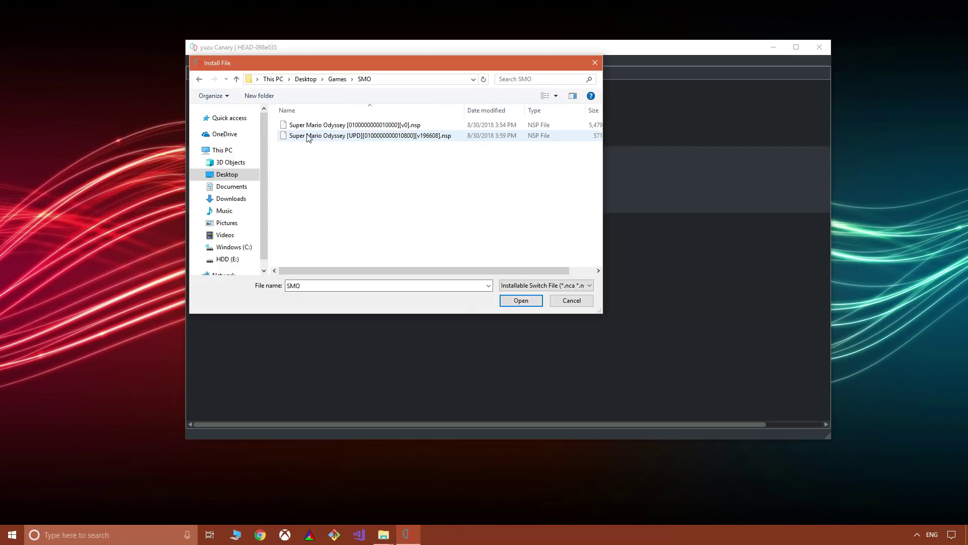
click(439, 139)
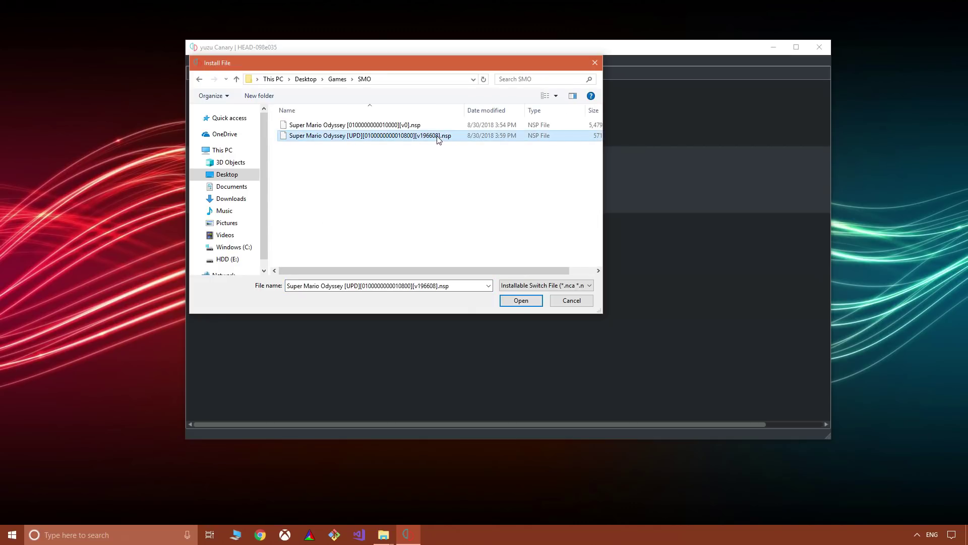
click(534, 301)
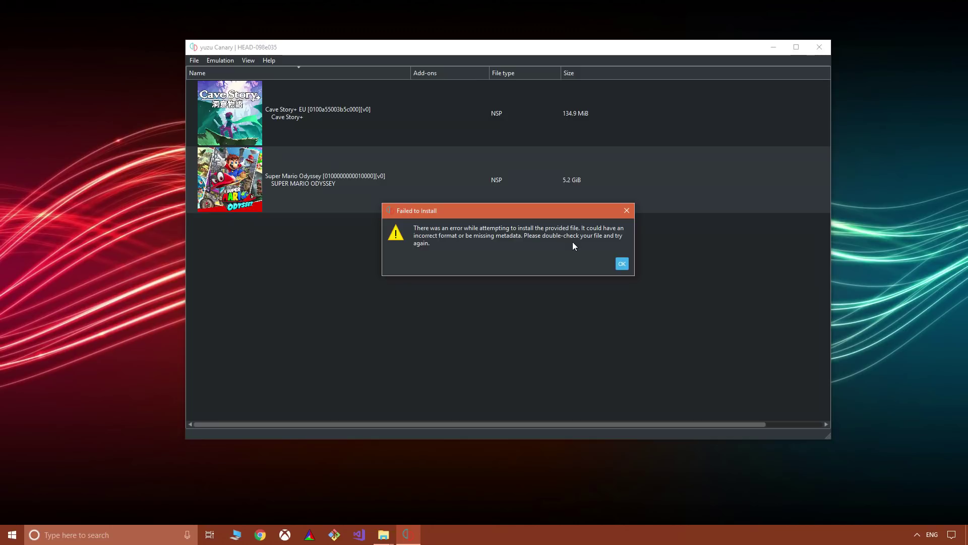
click(622, 264)
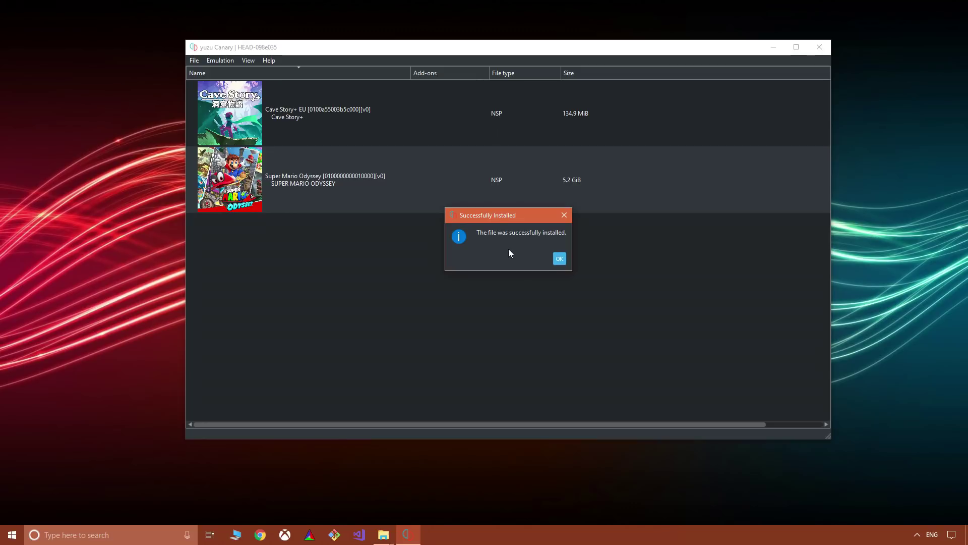
click(560, 259)
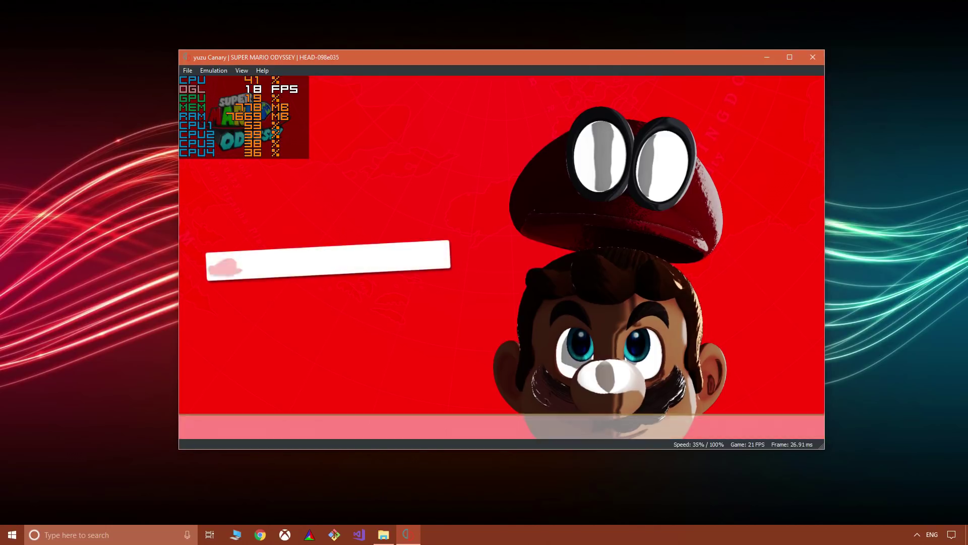
Test Super Mario Odyssey in the emulator by opening and closing the map and changing the view around Mario near the fountain
key(c)
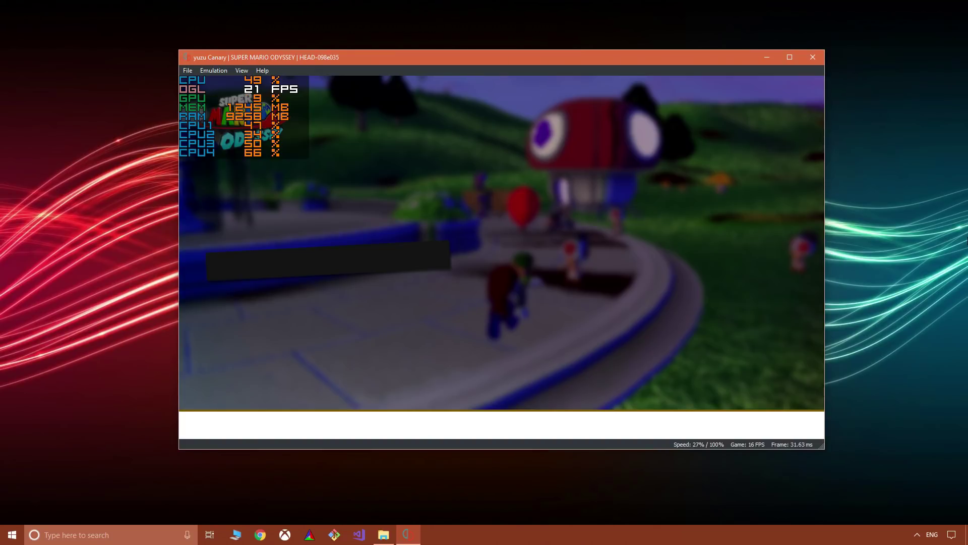
key(n)
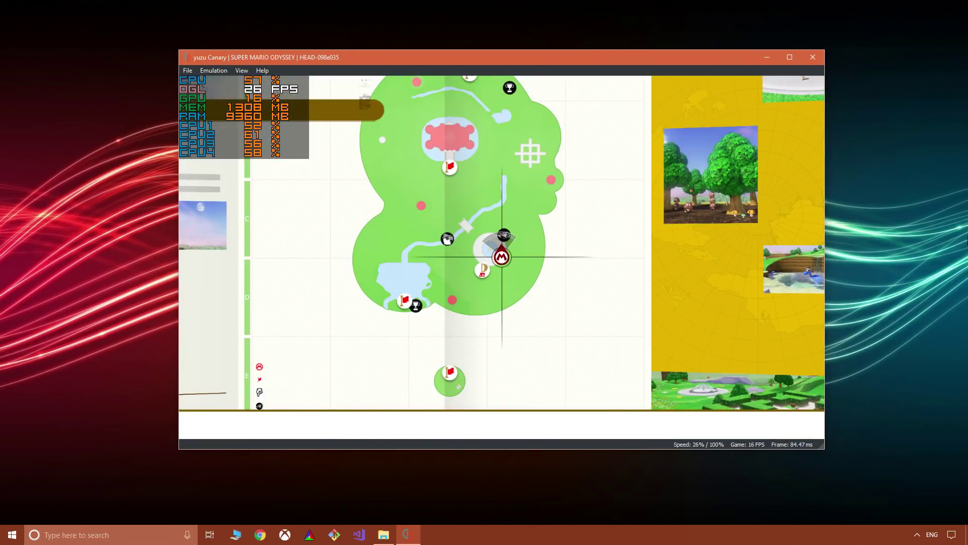
key(n)
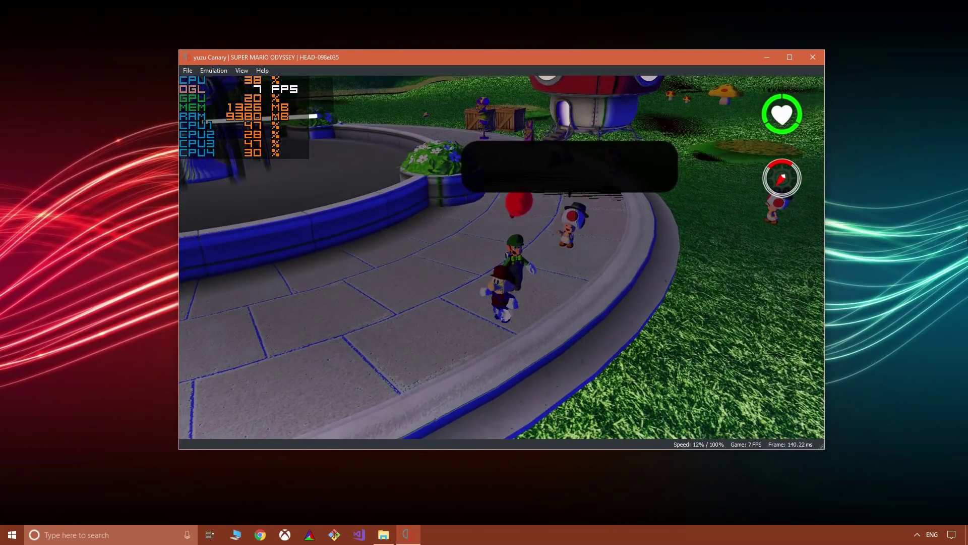
key(w)
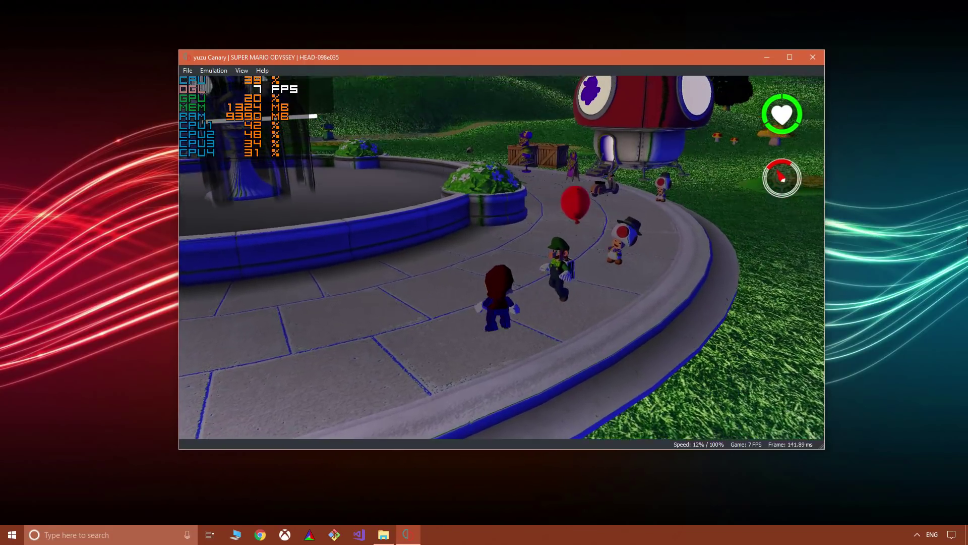
key(w)
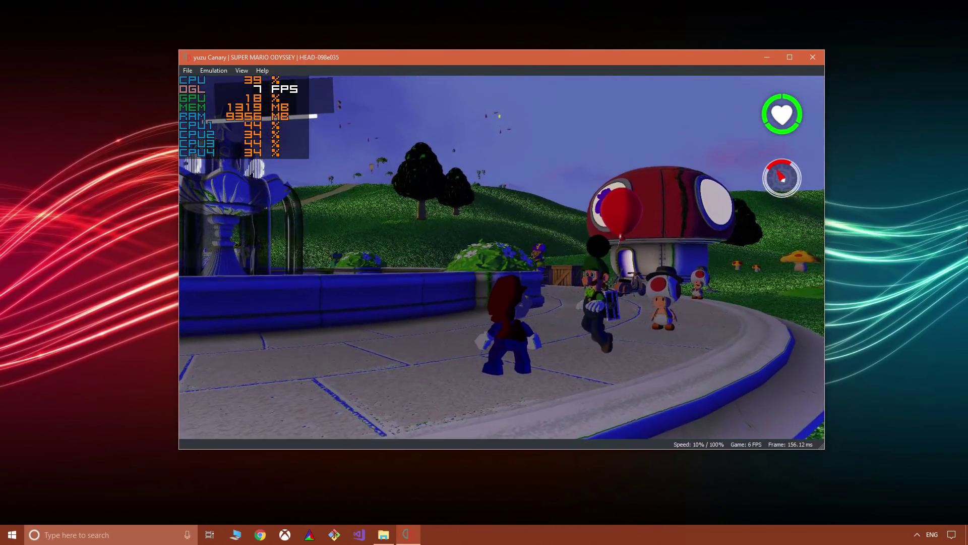